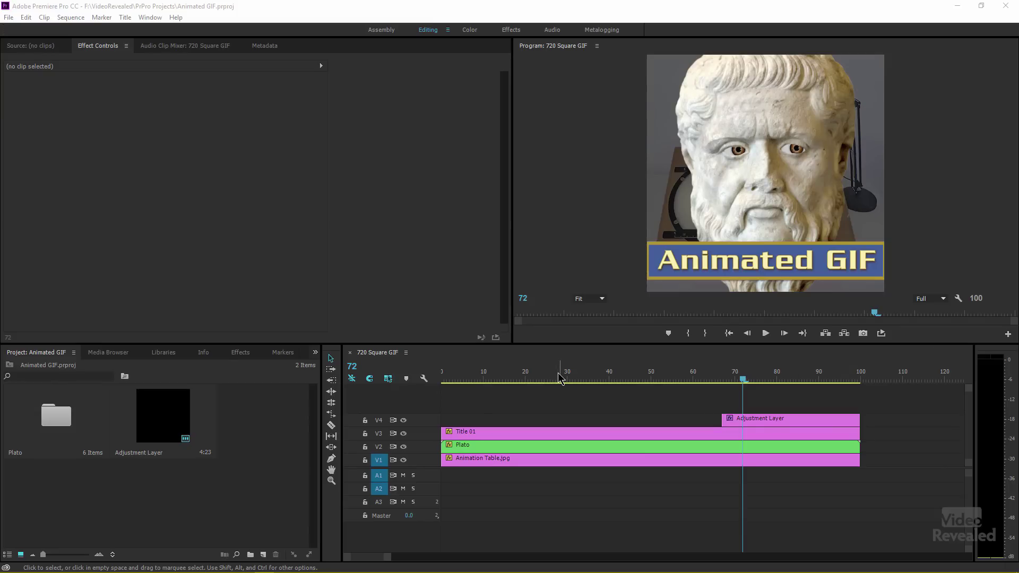
# Step: Scrub through the animation to preview it, then open the Export Media settings
pyautogui.moveTo(542, 382); pyautogui.dragTo(735, 381)
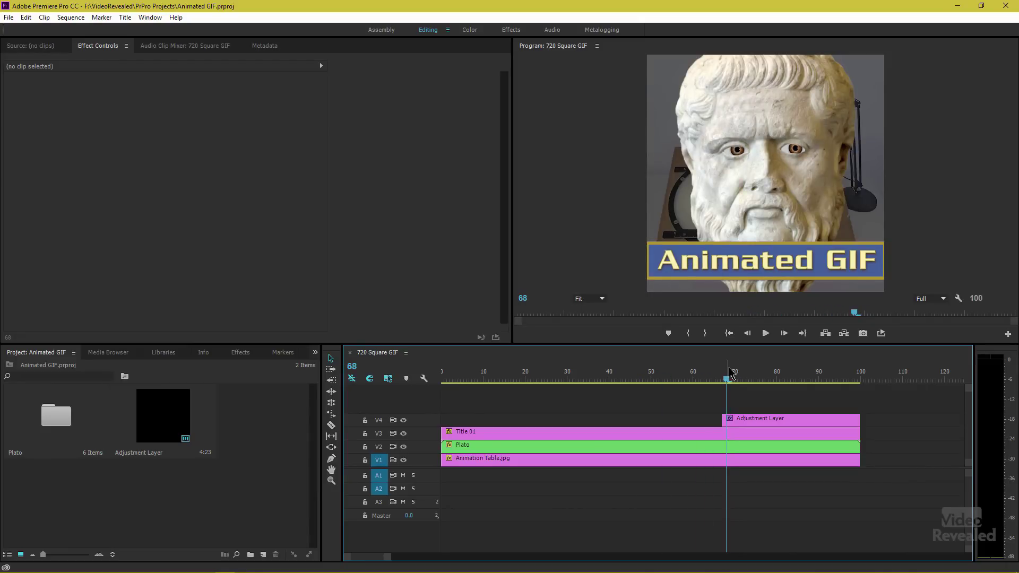
pyautogui.click(9, 18)
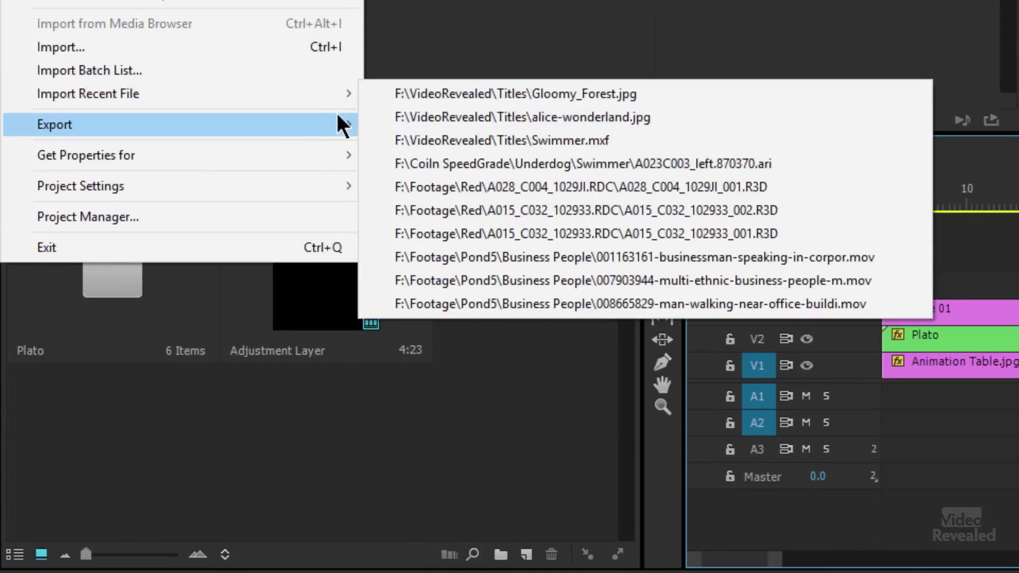
pyautogui.moveTo(304, 128)
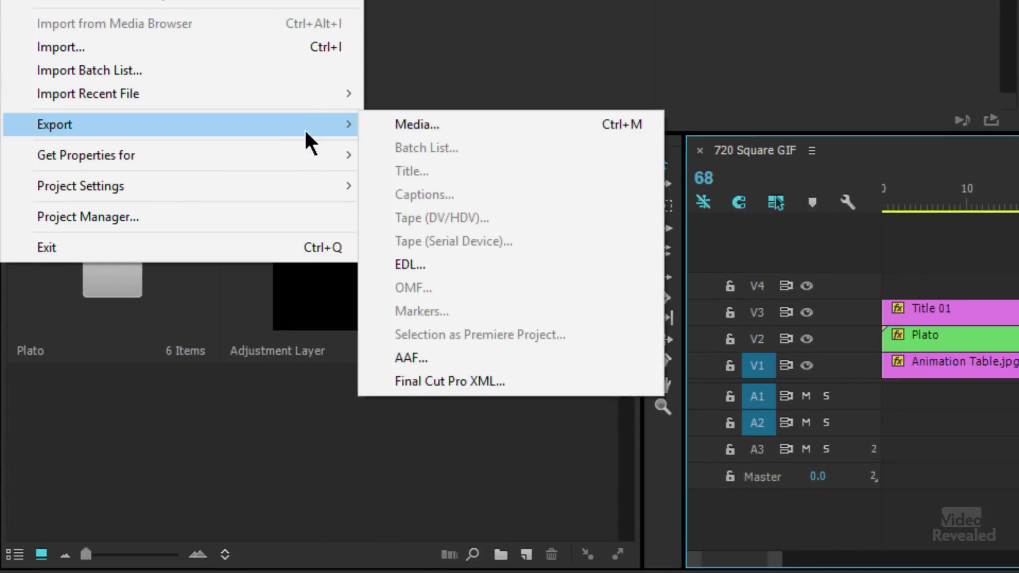
pyautogui.click(510, 128)
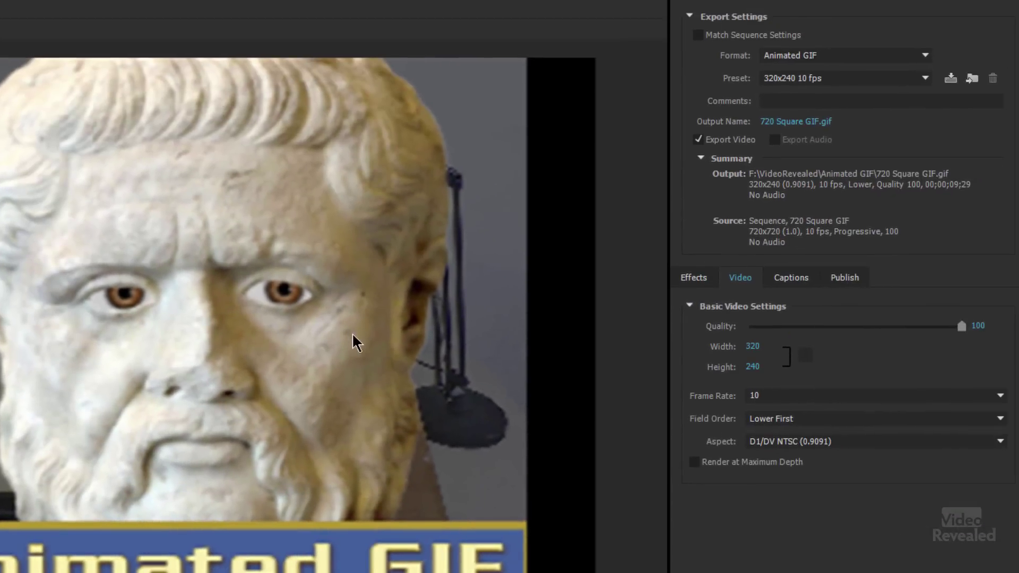
# Step: Set the export format to Animated GIF
pyautogui.click(807, 55)
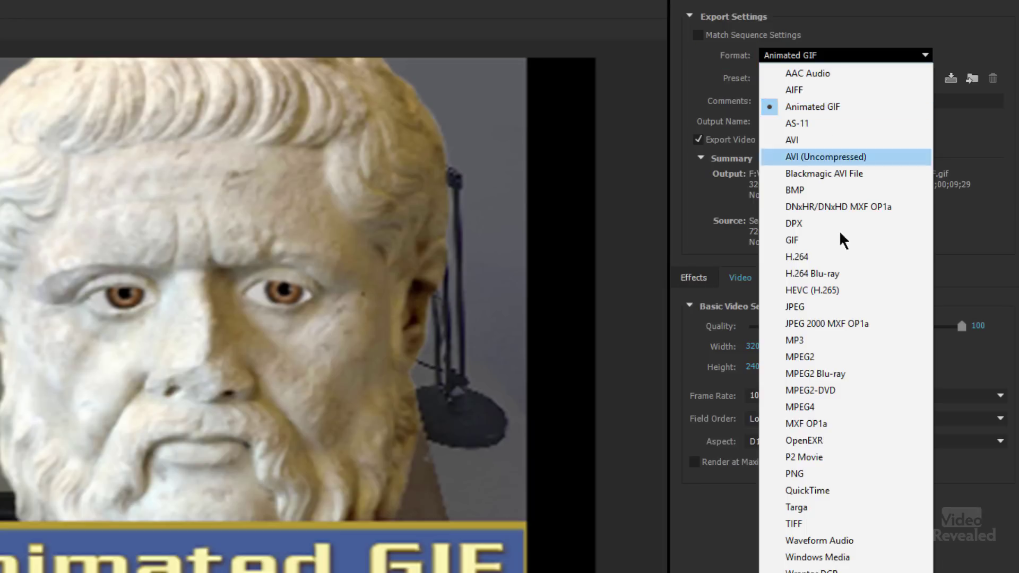
pyautogui.press('Escape')
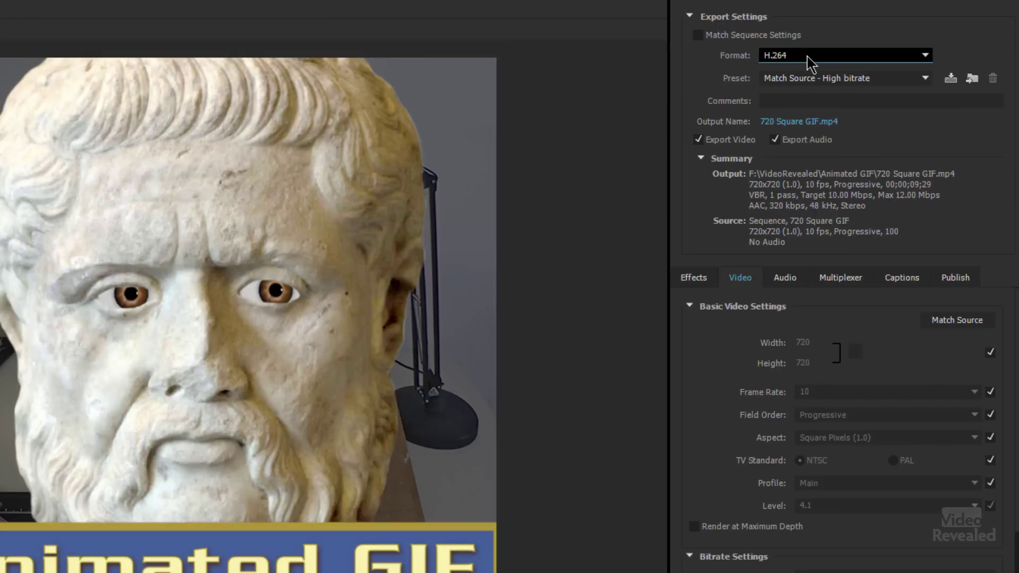
pyautogui.click(809, 59)
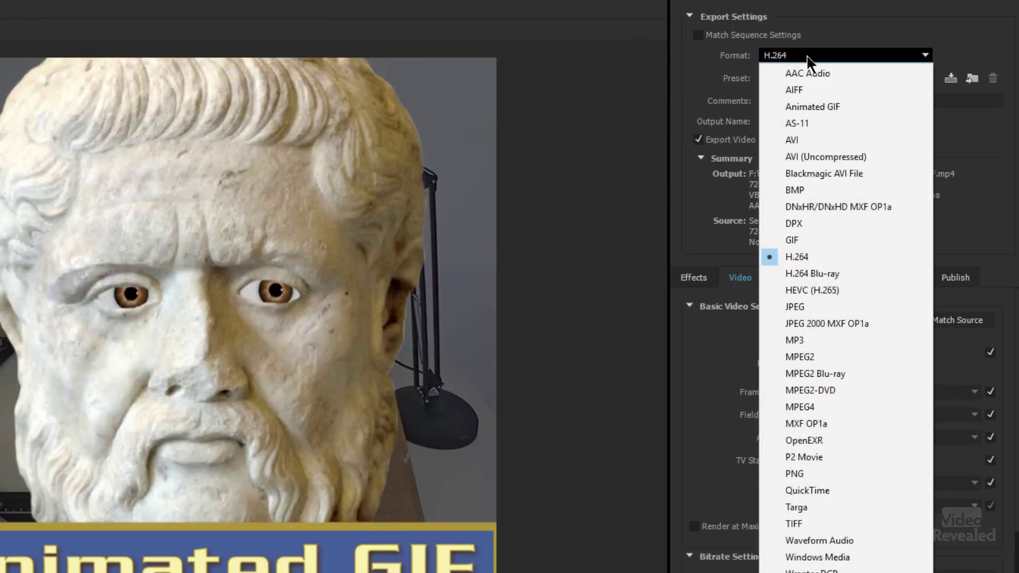
pyautogui.click(845, 107)
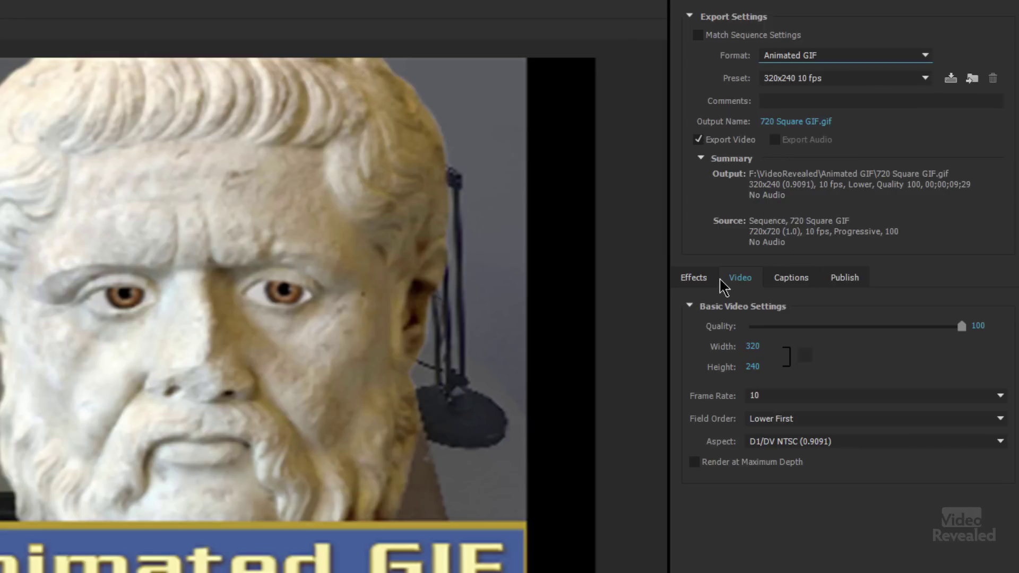
# Step: Enable the Lumetri Look/LUT export effect and apply the Seventies 2 look
pyautogui.click(699, 279)
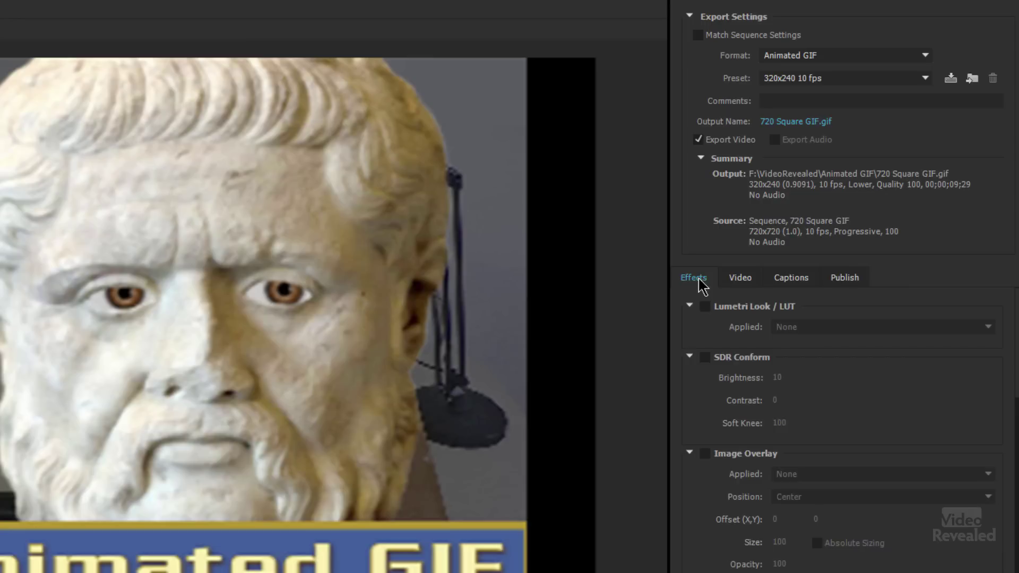
pyautogui.scroll(-8, 817, 378)
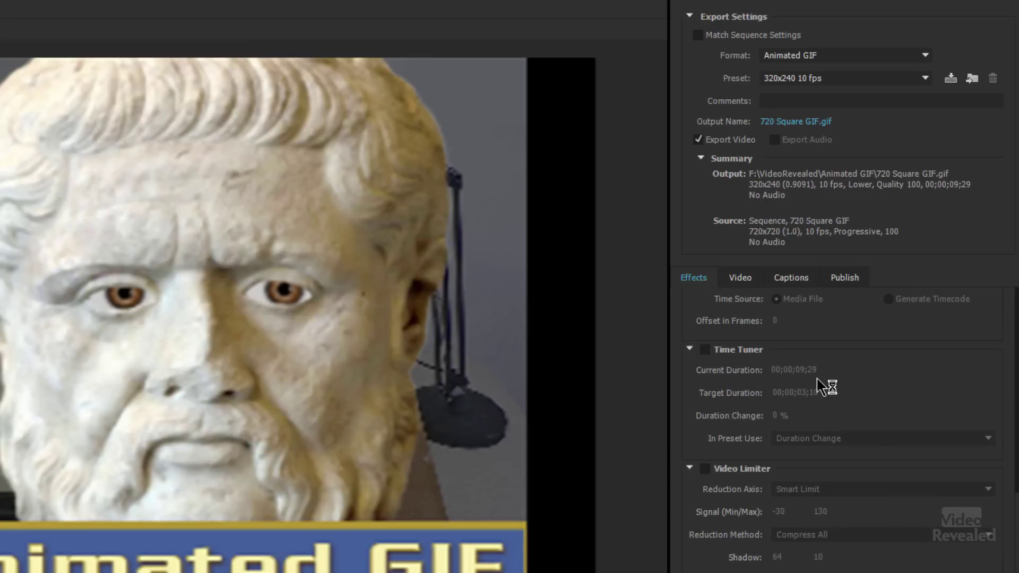
pyautogui.scroll(8, 810, 378)
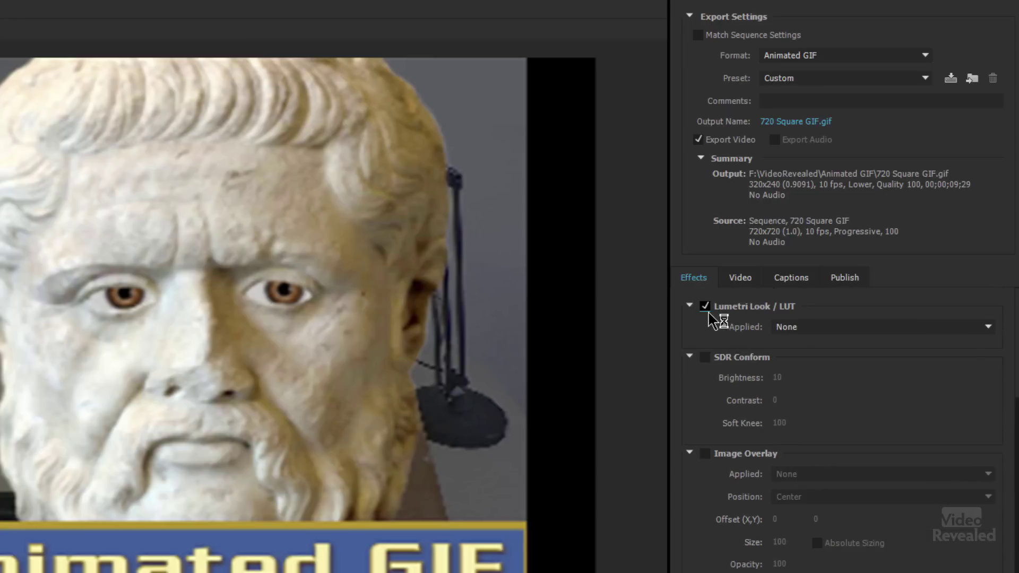
pyautogui.click(821, 327)
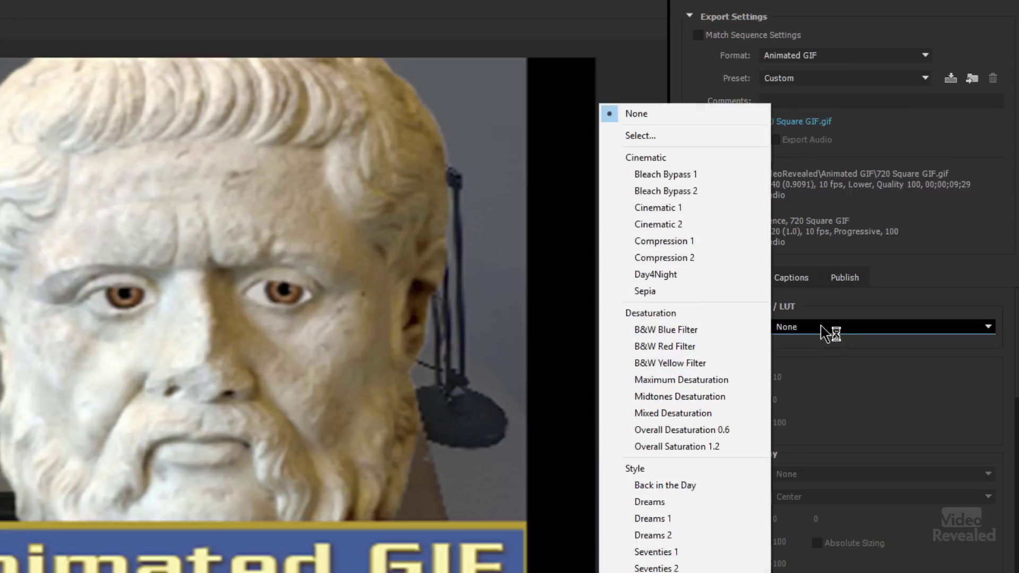
pyautogui.click(713, 190)
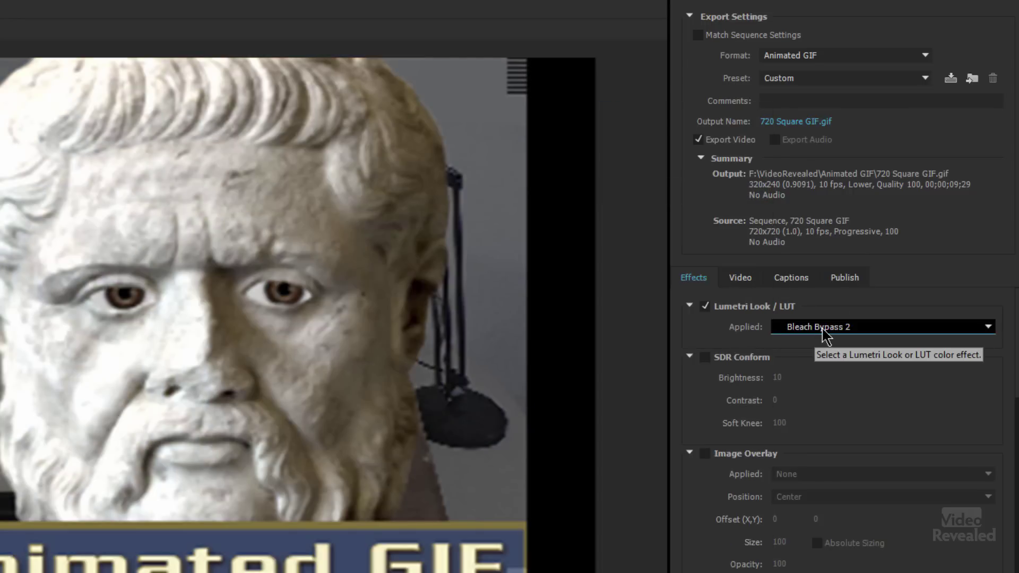
pyautogui.scroll(1, 818, 329)
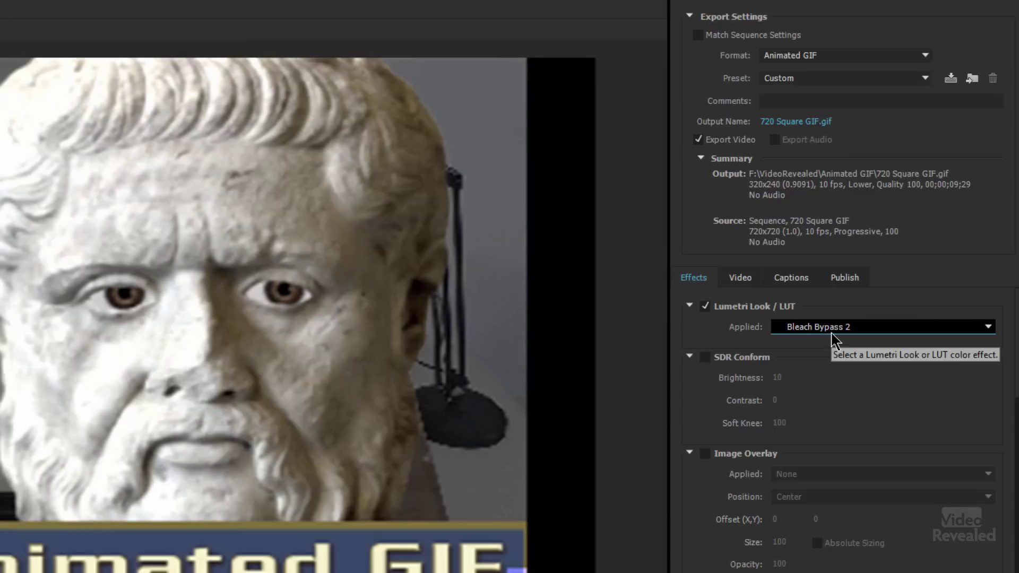
pyautogui.click(834, 328)
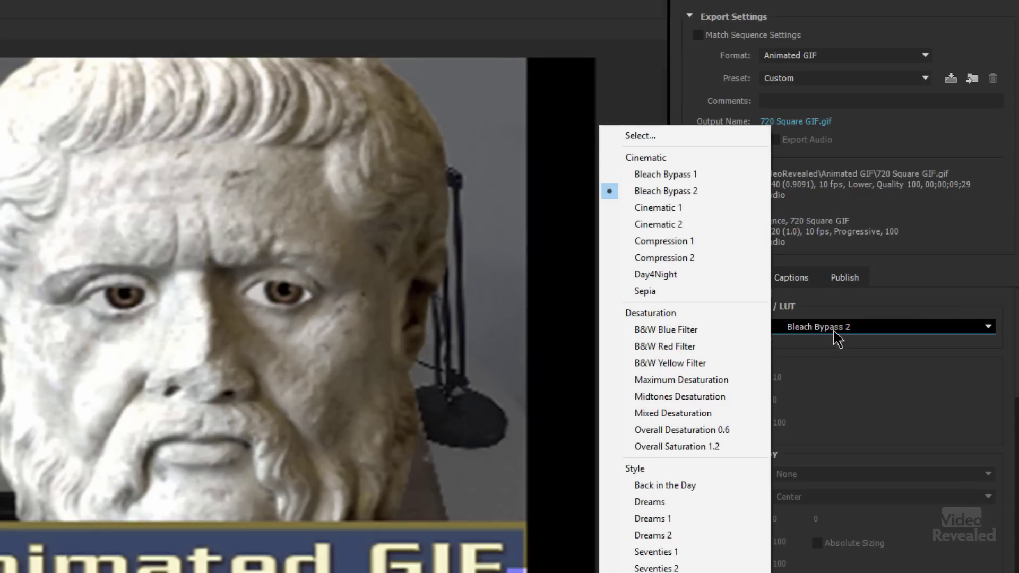
pyautogui.click(709, 569)
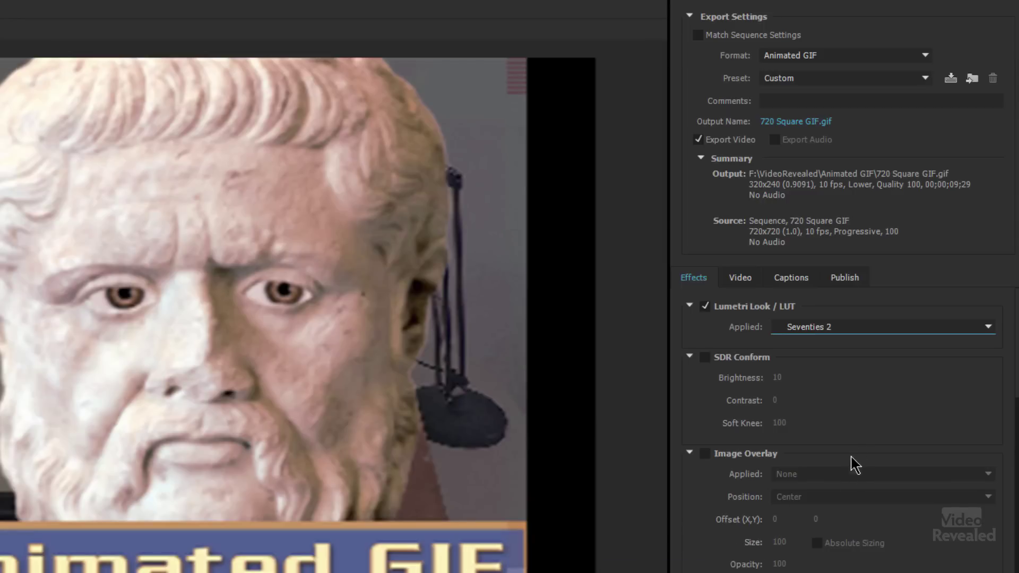
pyautogui.click(751, 278)
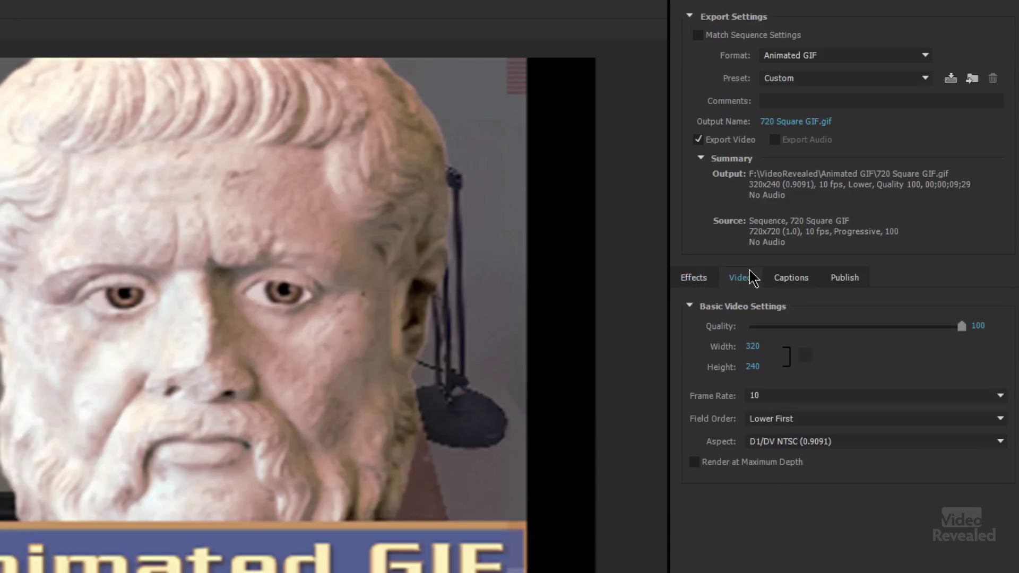
# Step: Set the GIF output height to 320 for a 320x320 square, keeping quality at 100
pyautogui.moveTo(888, 326); pyautogui.dragTo(752, 334)
pyautogui.moveTo(829, 339); pyautogui.dragTo(1012, 336)
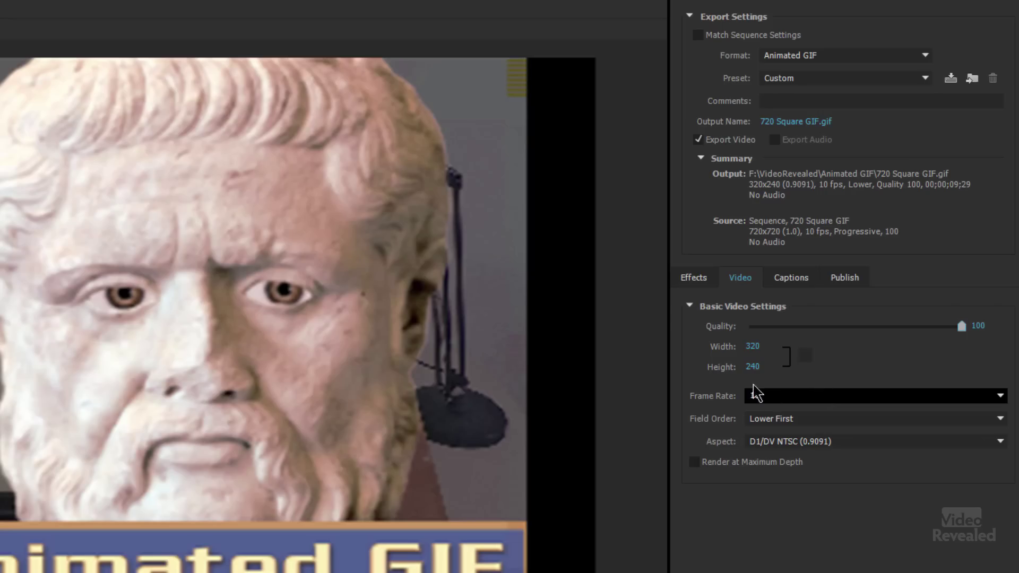
pyautogui.click(748, 370)
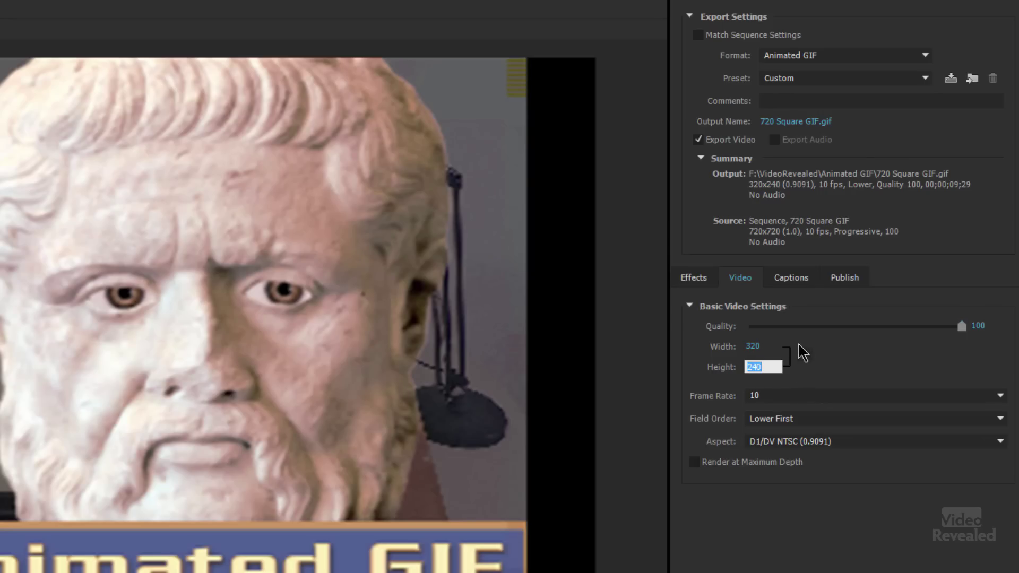
pyautogui.write('320')
pyautogui.press('Tab')
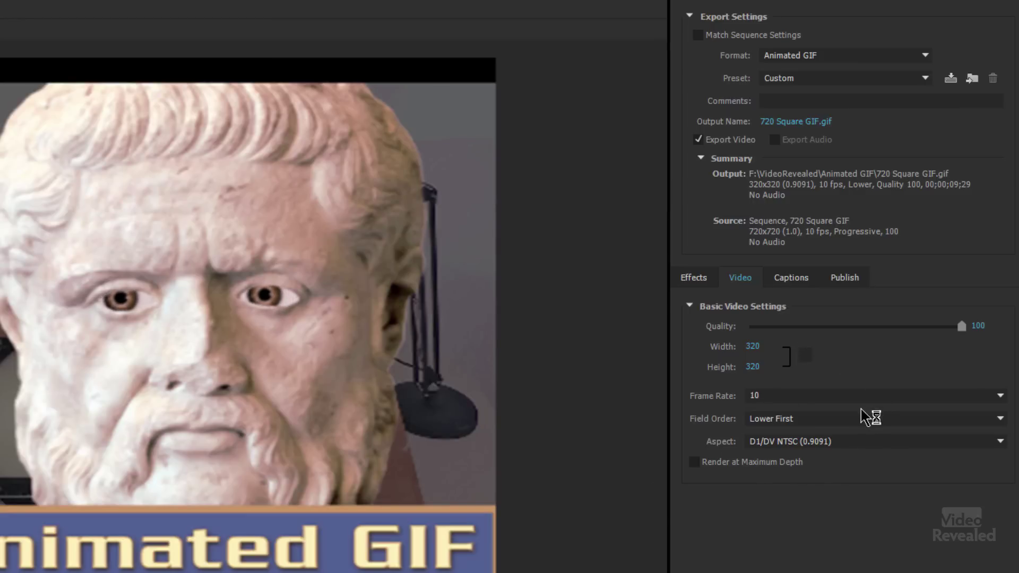
pyautogui.click(846, 419)
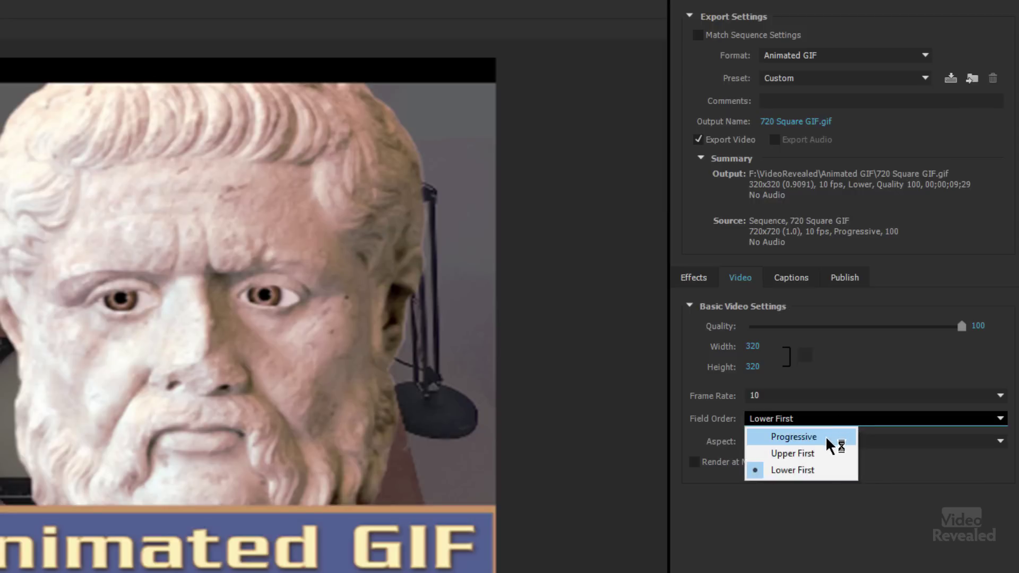
# Step: Set field order to Progressive and pixel aspect to Square Pixels (1.0), keeping 10 fps
pyautogui.click(830, 444)
pyautogui.click(841, 442)
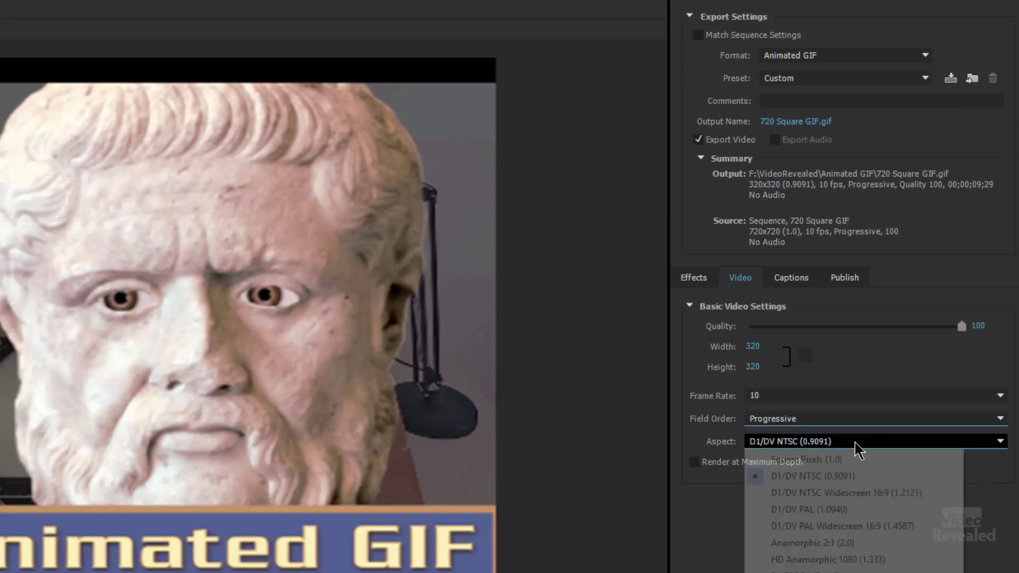
pyautogui.click(866, 466)
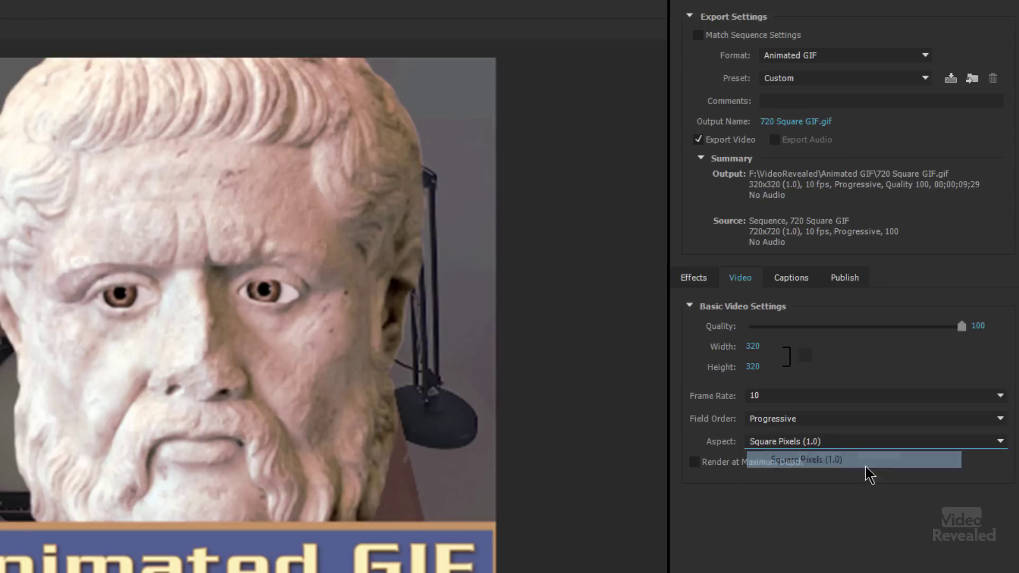
pyautogui.click(826, 445)
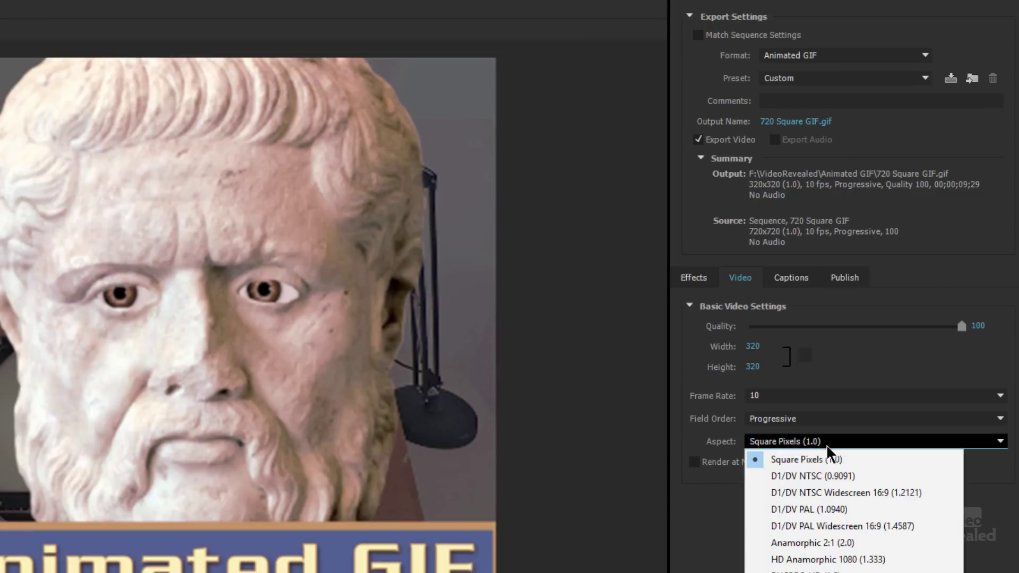
pyautogui.click(849, 477)
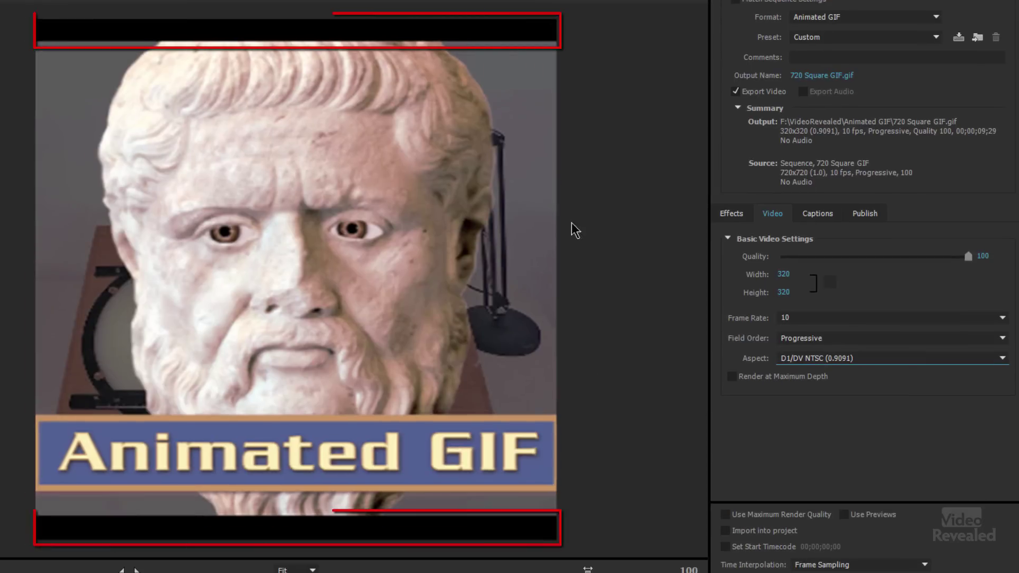
pyautogui.click(876, 361)
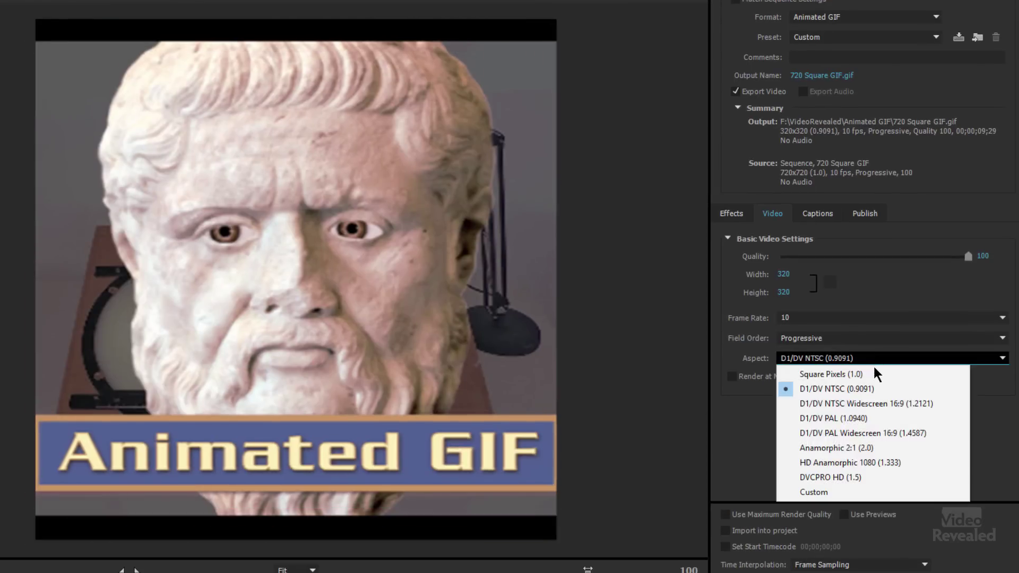
pyautogui.click(865, 375)
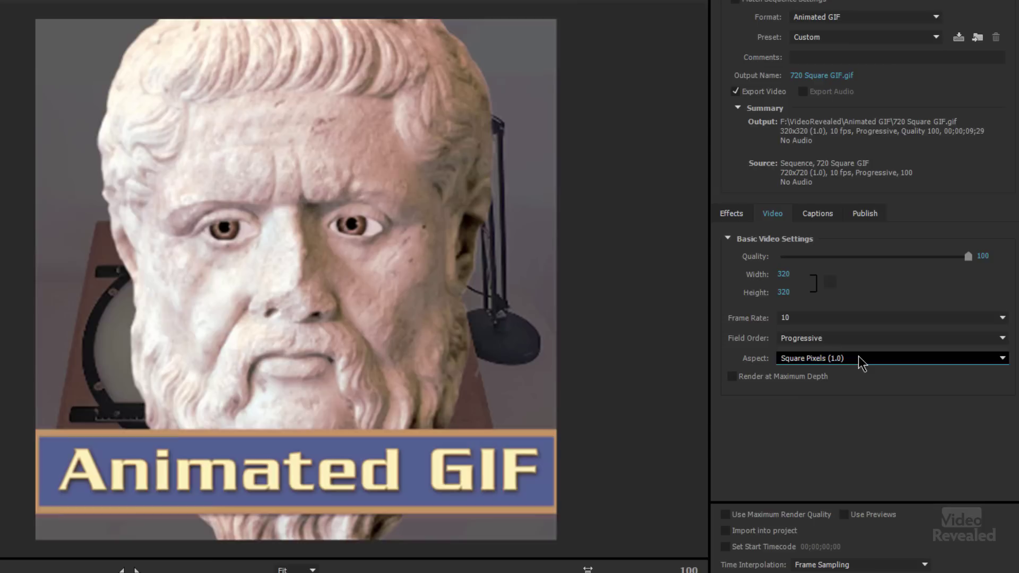
pyautogui.click(845, 318)
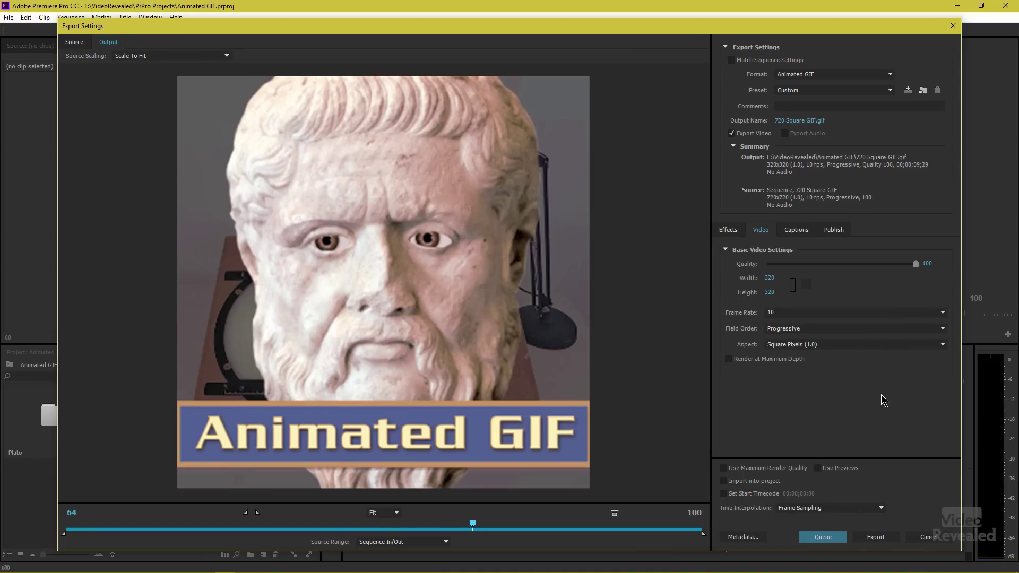
# Step: Name the output 320testGIF.gif and export the animated GIF
pyautogui.click(801, 121)
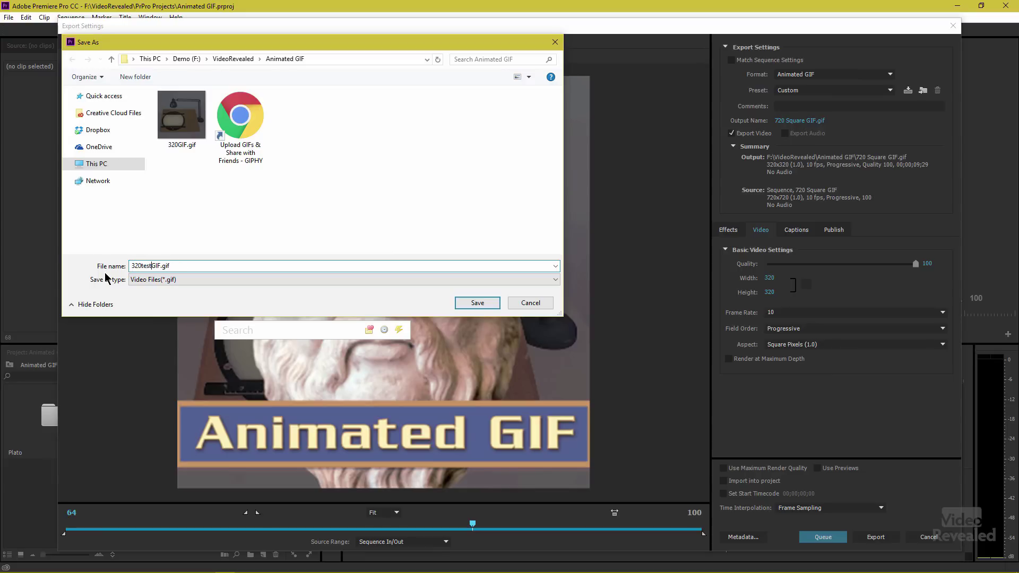
pyautogui.click(477, 303)
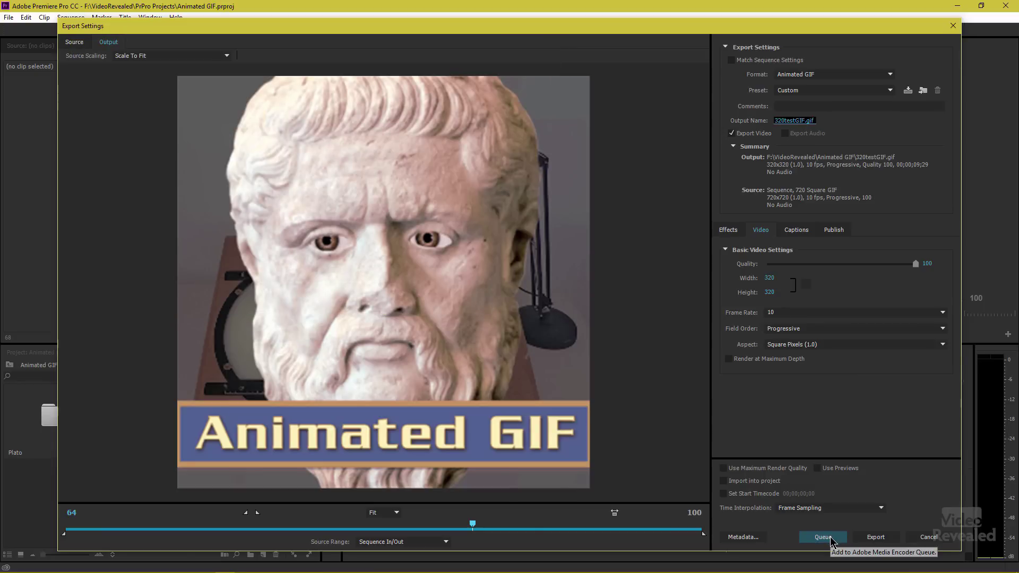
pyautogui.click(881, 537)
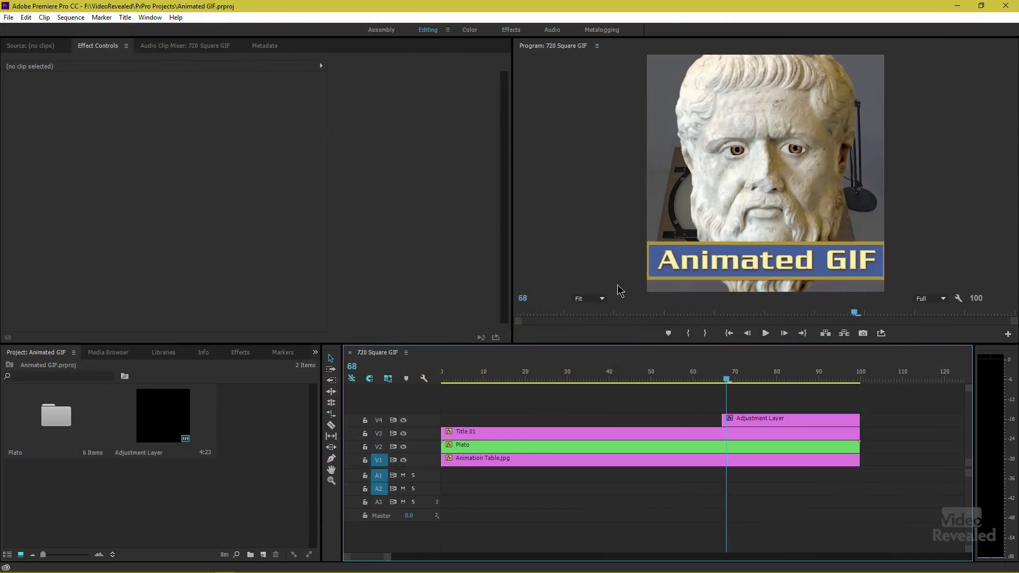
# Step: Minimize Premiere and drop 320testGIF.gif into a new Chrome tab to preview it
pyautogui.click(949, 9)
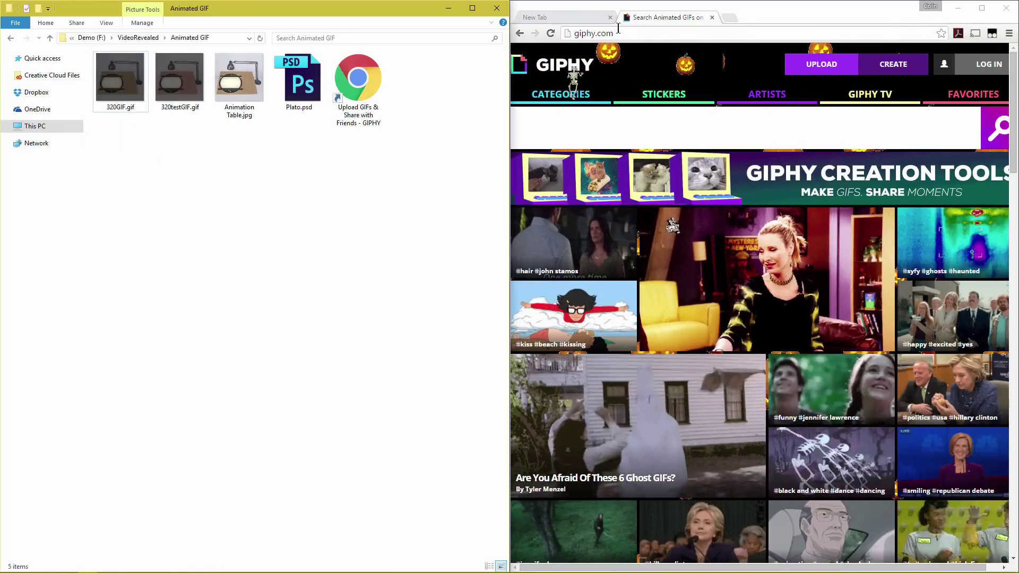
pyautogui.click(565, 20)
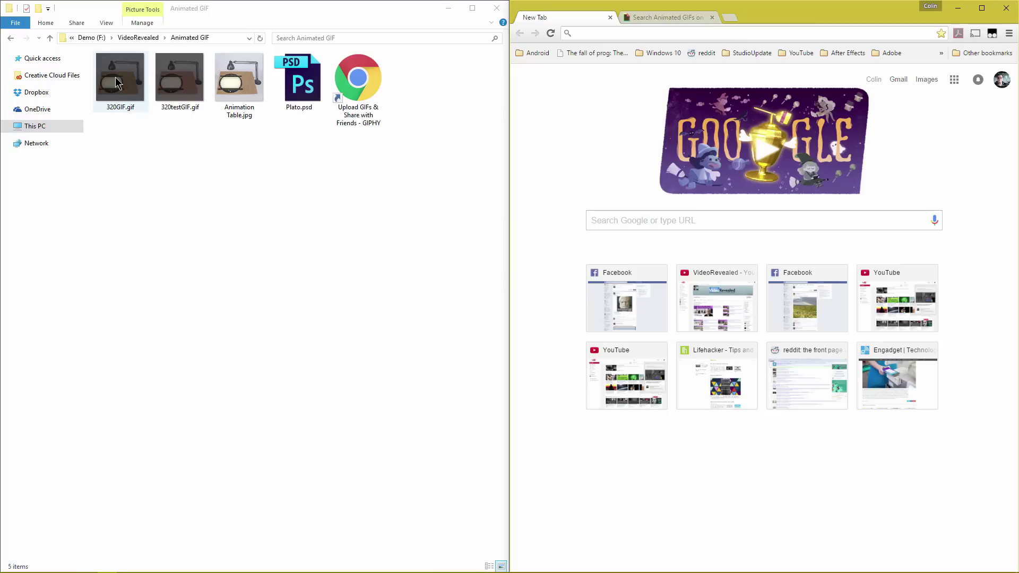
pyautogui.moveTo(184, 98); pyautogui.dragTo(540, 160)
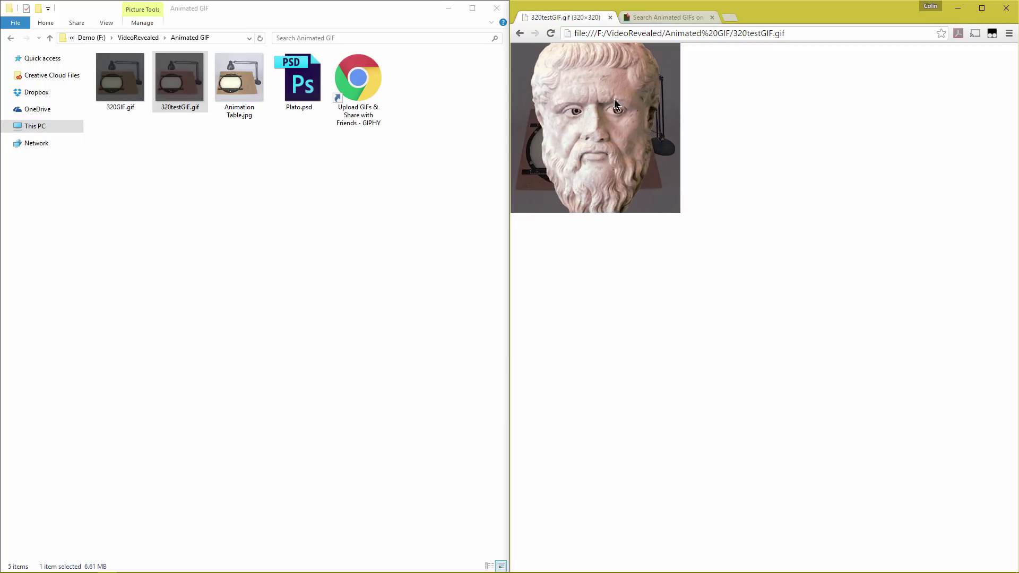
pyautogui.click(657, 17)
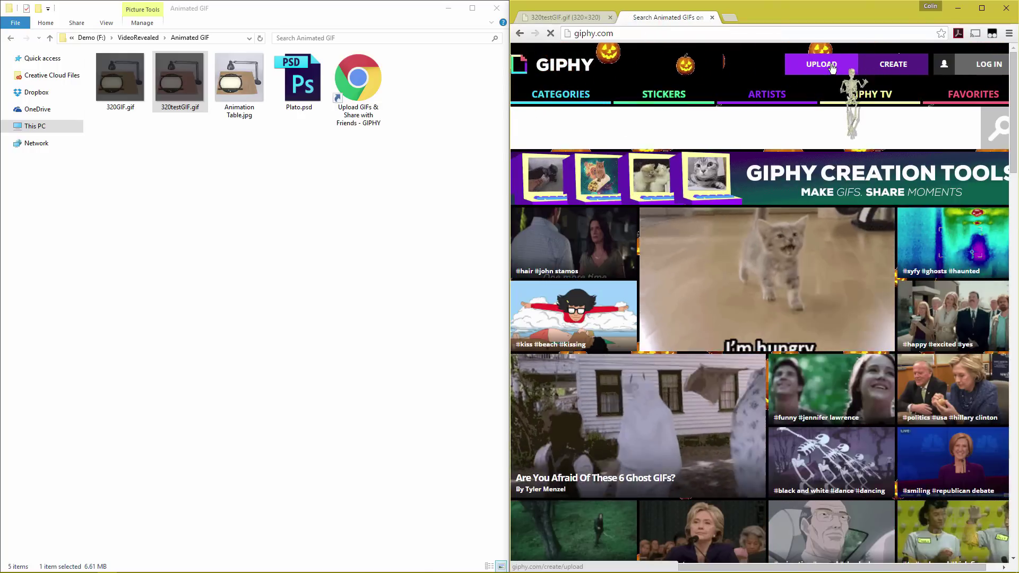
# Step: Add 320testGIF.gif on Giphy's upload page and upload it
pyautogui.click(832, 66)
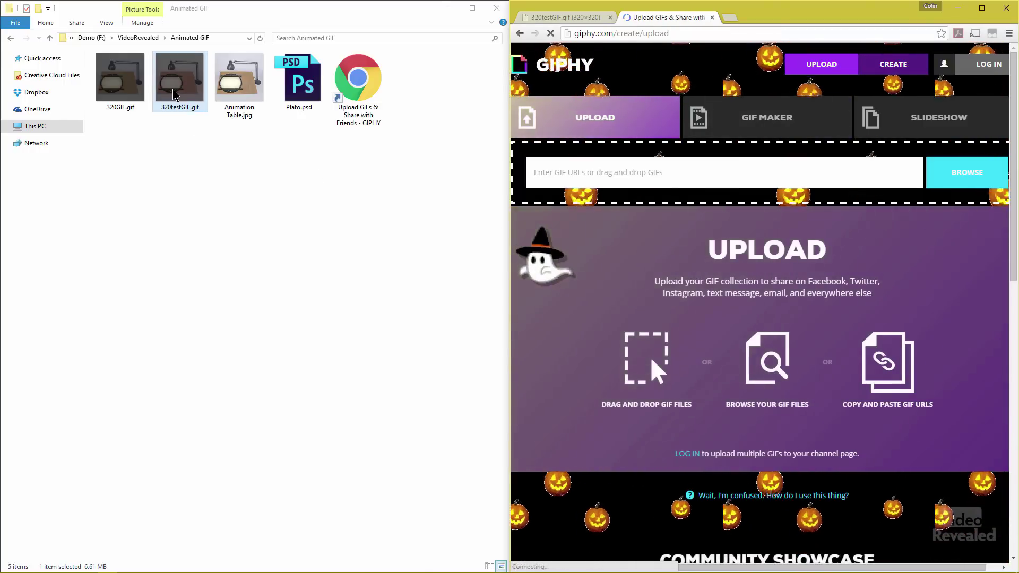
pyautogui.moveTo(175, 95); pyautogui.dragTo(692, 330)
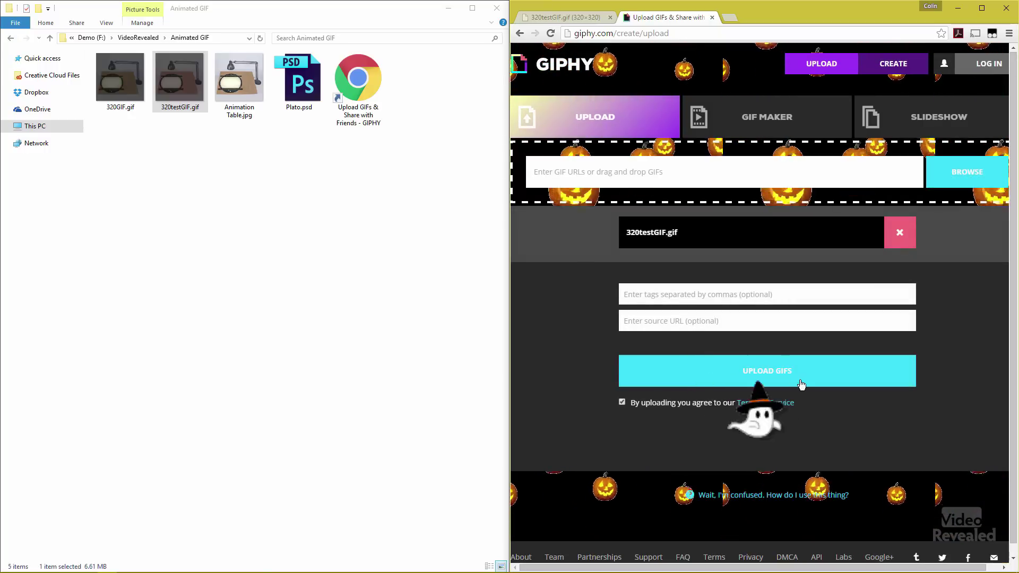
pyautogui.click(849, 375)
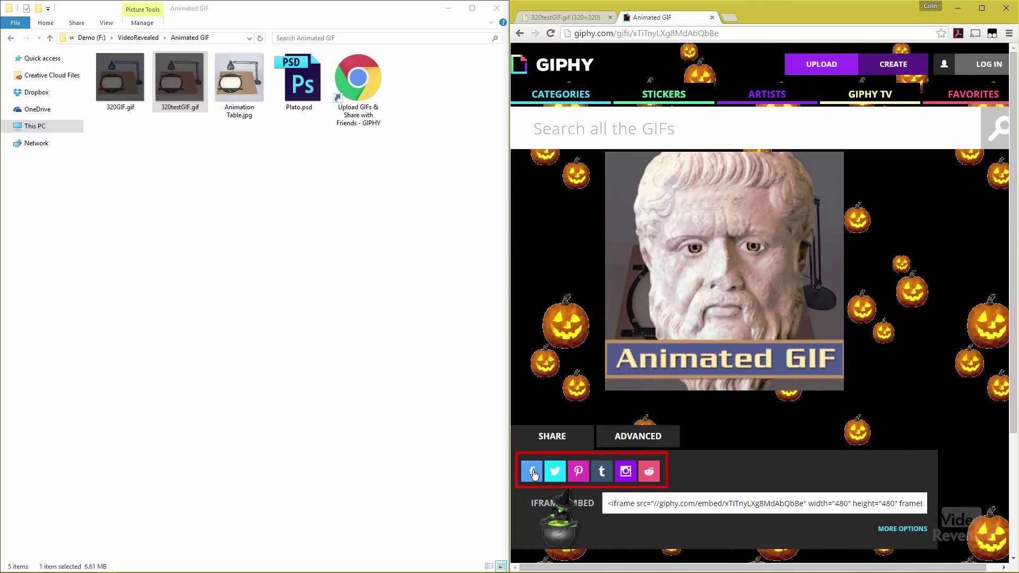
# Step: Share the Giphy GIF link to Facebook with the message 'GIF test'
pyautogui.click(534, 473)
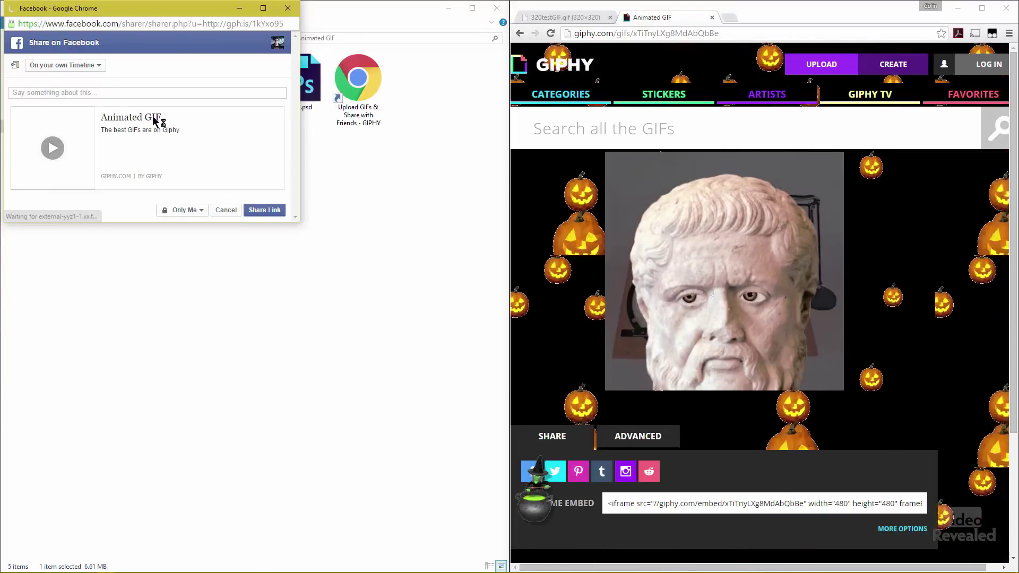
pyautogui.click(109, 93)
pyautogui.write('GIR')
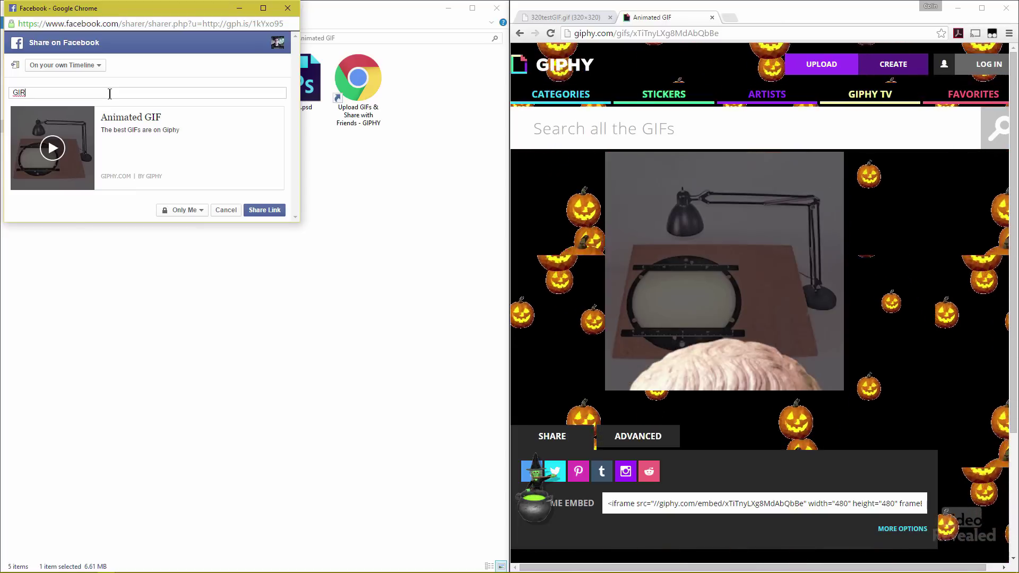
pyautogui.press('BackSpace')
pyautogui.write('F test')
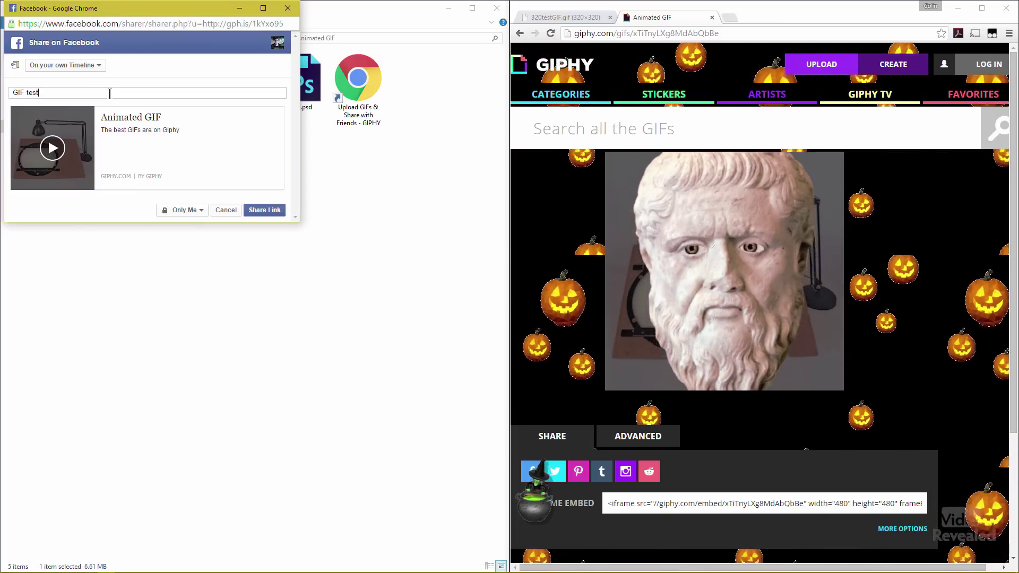
pyautogui.click(265, 212)
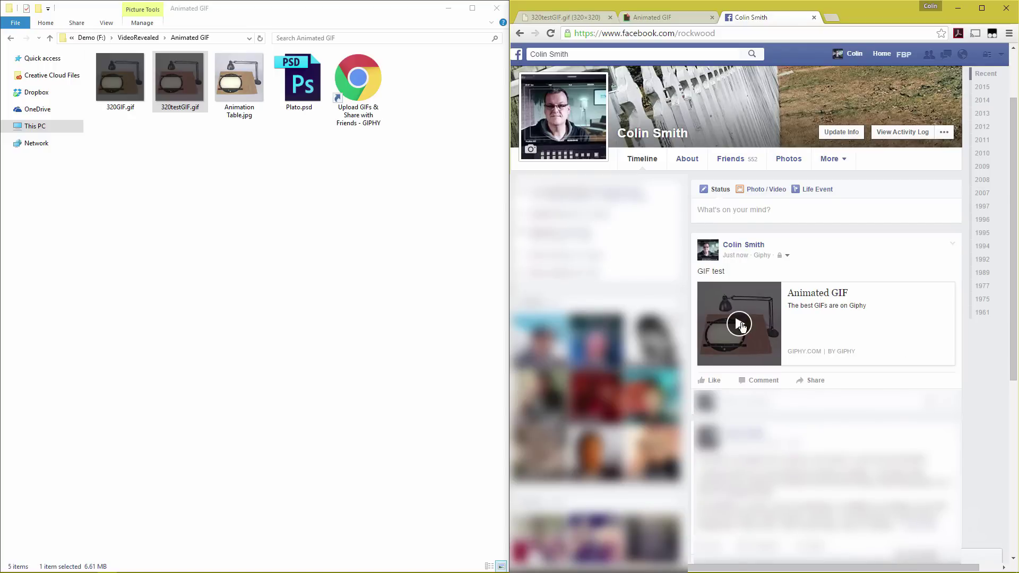
# Step: Click the Giphy link thumbnail in the 'GIF test' post to play the Plato GIF inline
pyautogui.click(741, 328)
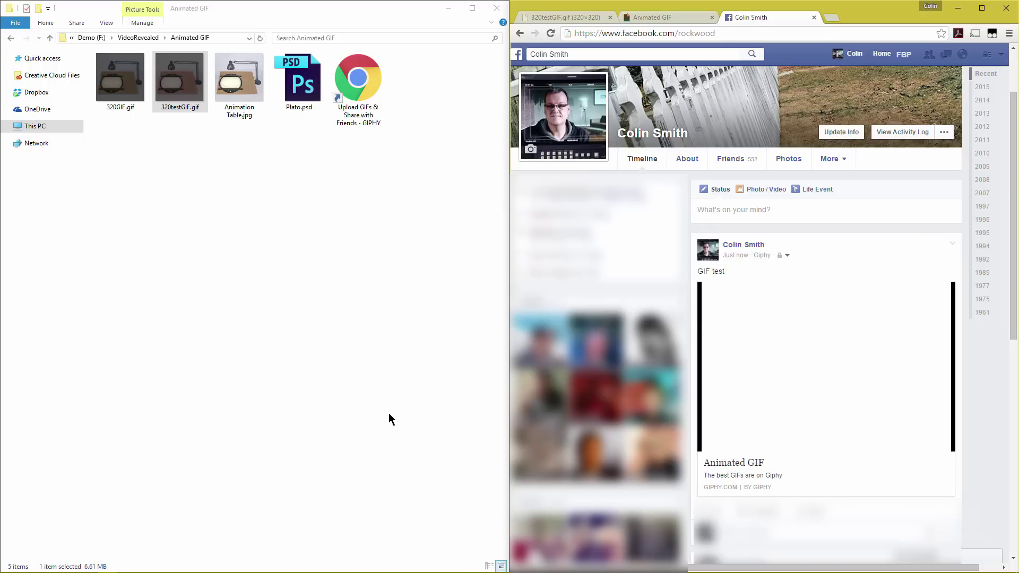